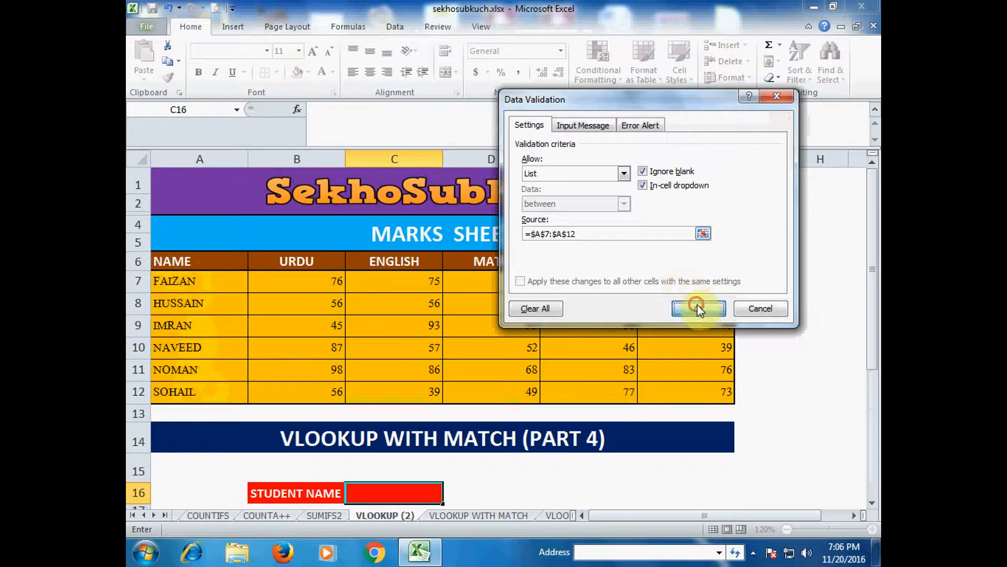
# Choose the third student from the drop-down list in the STUDENT NAME cell C16
pyautogui.scroll(-2, 613, 283)
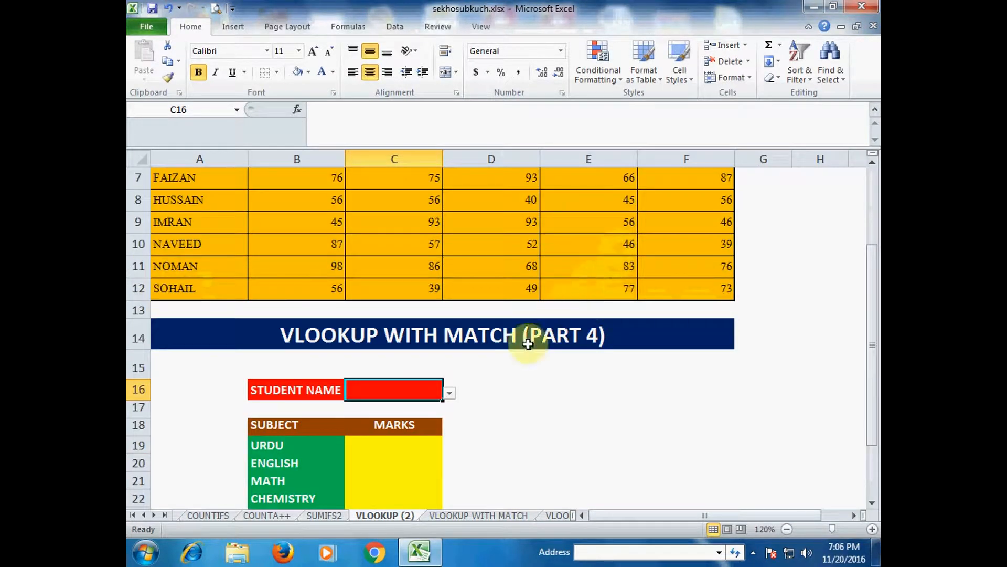
pyautogui.click(452, 397)
pyautogui.click(438, 388)
pyautogui.click(449, 392)
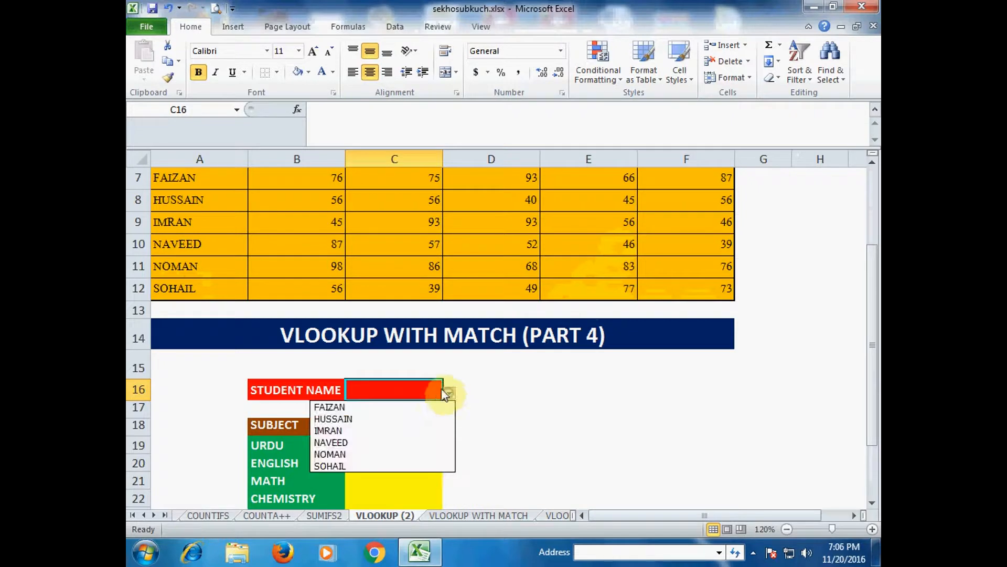
pyautogui.click(339, 431)
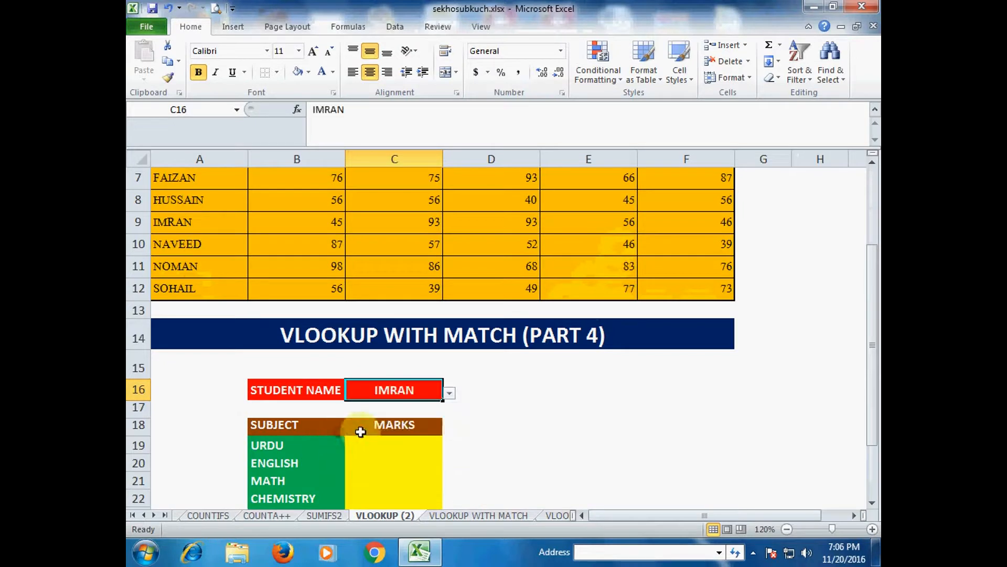
# Begin a VLOOKUP formula in C19, the URDU marks cell, with the absolute reference $C$16 as lookup value
pyautogui.scroll(-1, 515, 398)
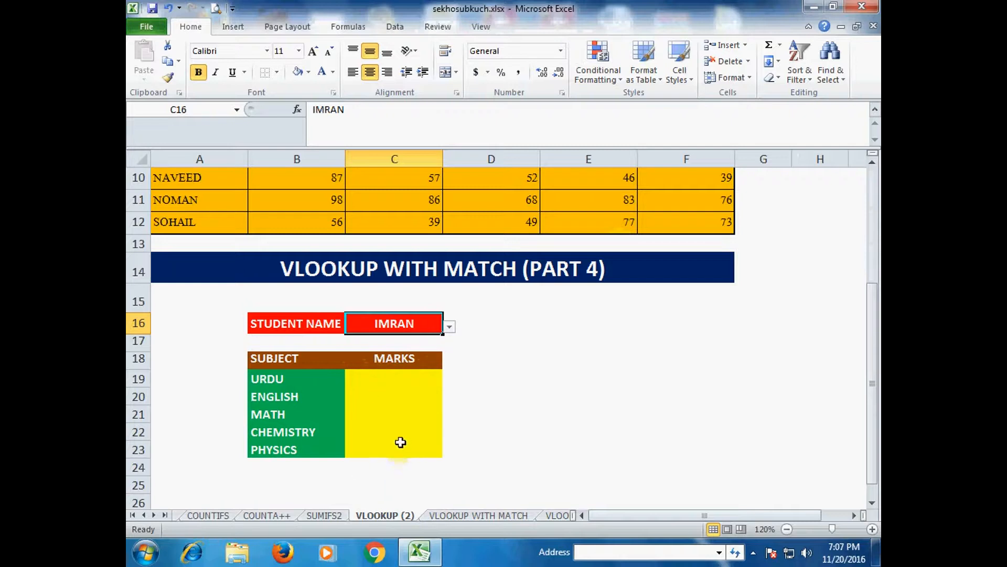
pyautogui.click(391, 379)
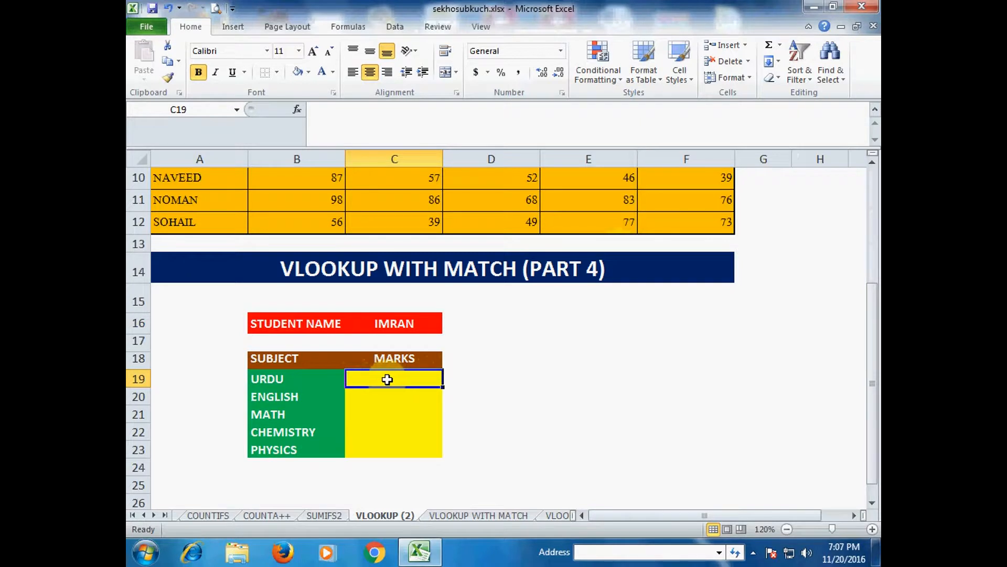
pyautogui.write('=')
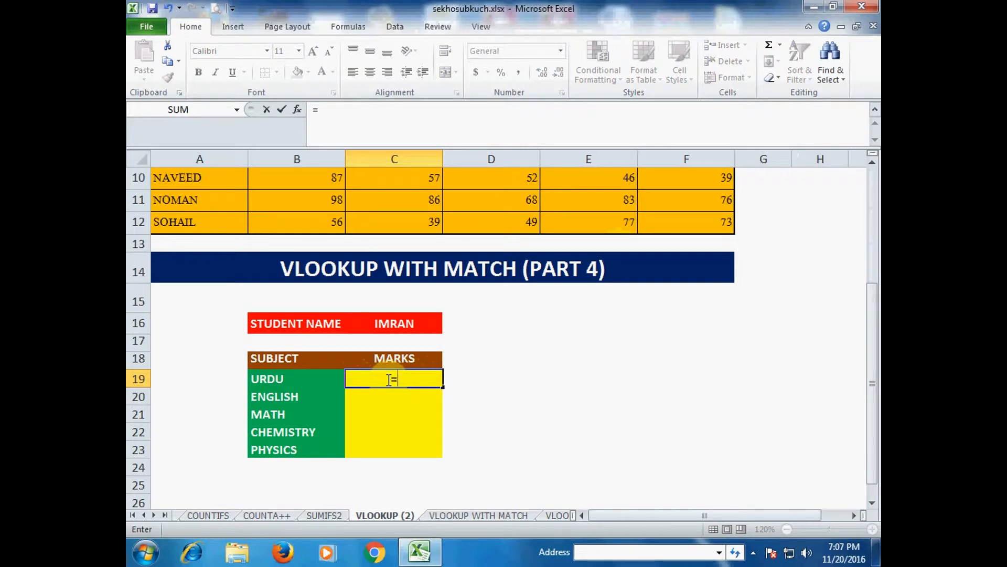
pyautogui.write('VLOO')
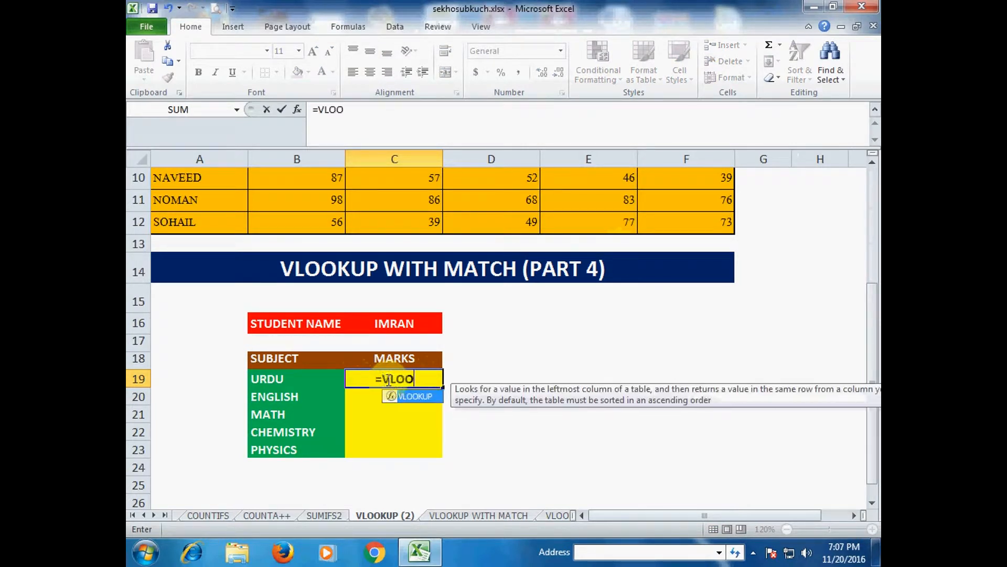
pyautogui.press('Tab')
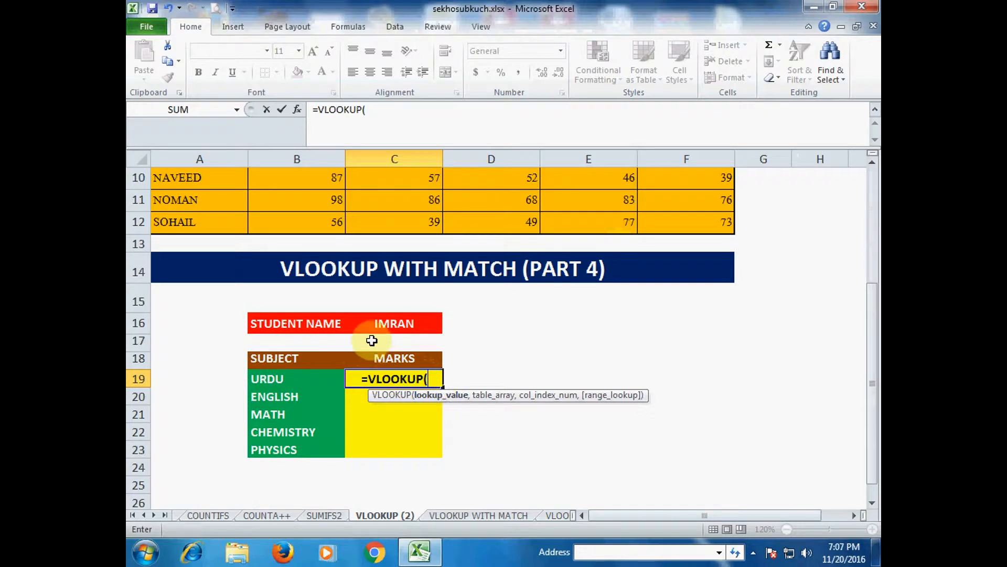
pyautogui.click(404, 326)
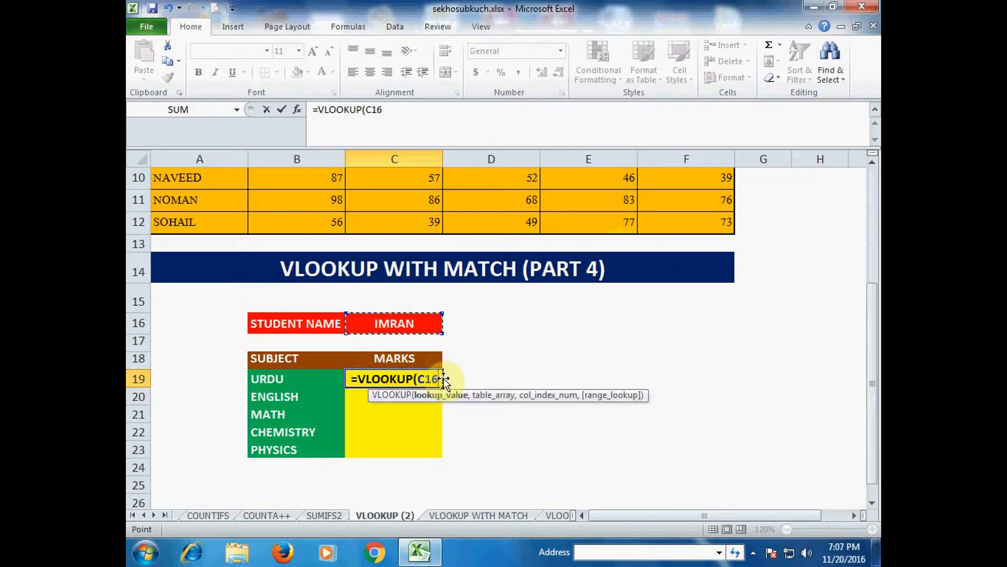
pyautogui.press('F4')
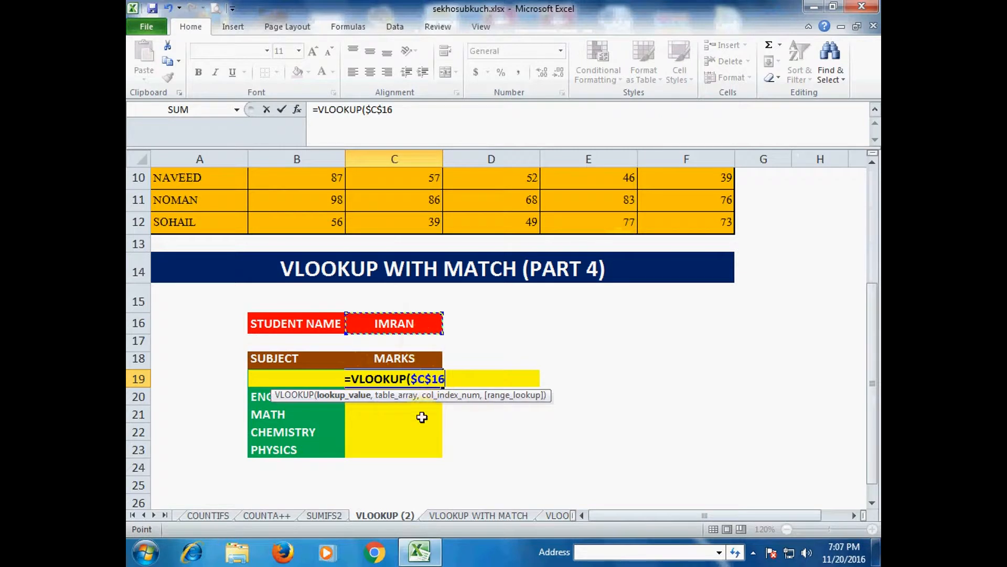
pyautogui.write(',')
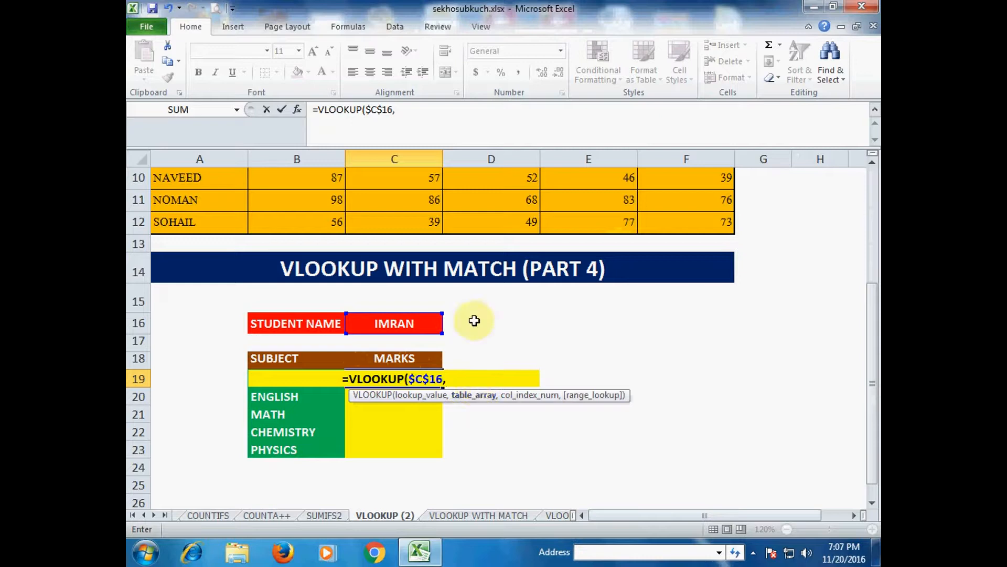
# Add the marks sheet data range $A$7:$F$12 as the VLOOKUP's absolute table array
pyautogui.scroll(2, 475, 315)
pyautogui.moveTo(198, 231); pyautogui.dragTo(686, 344)
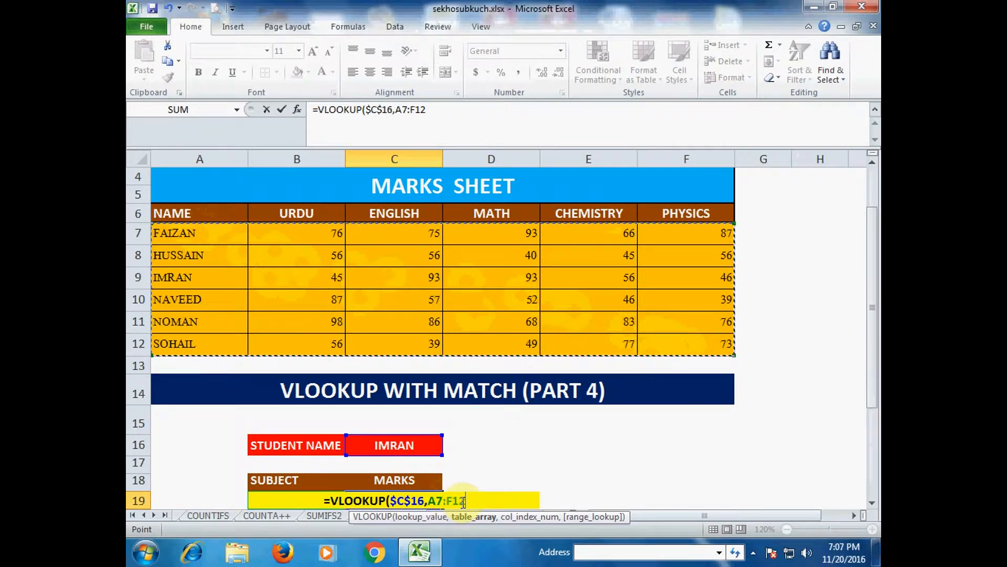
pyautogui.press('F4')
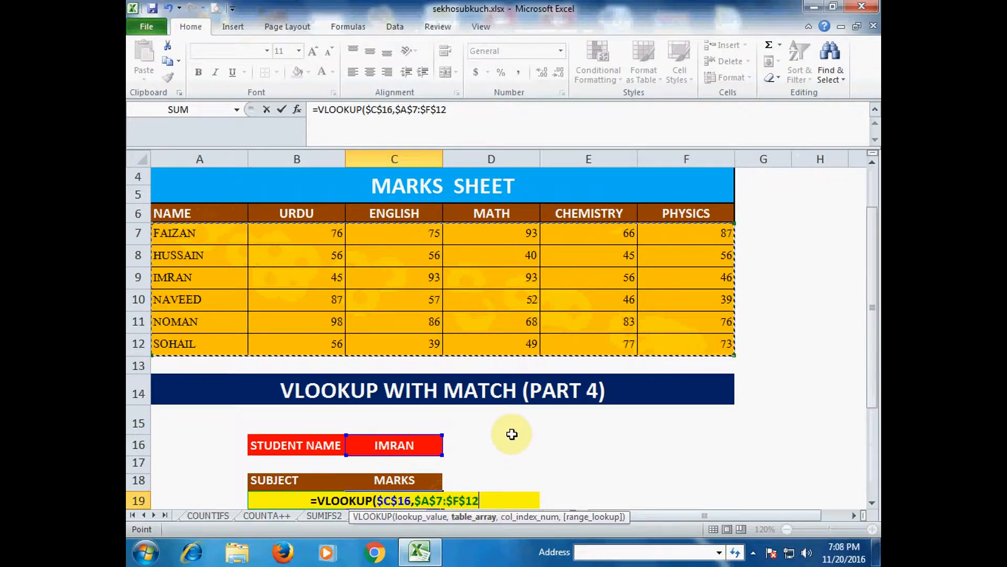
pyautogui.write(',')
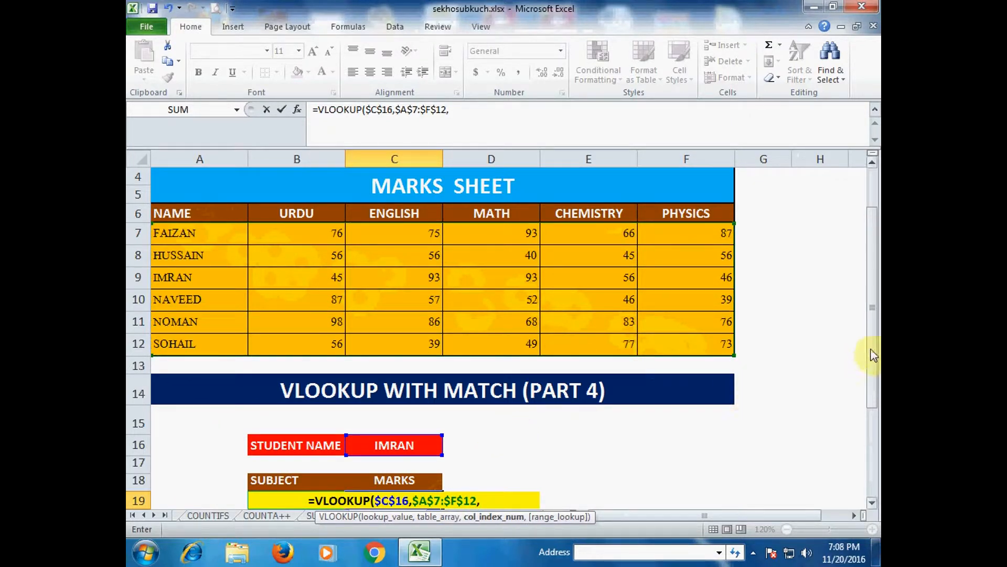
# Nest a MATCH function as the VLOOKUP's column index, with the subject cell B19 as its lookup value
pyautogui.moveTo(868, 344); pyautogui.dragTo(873, 371)
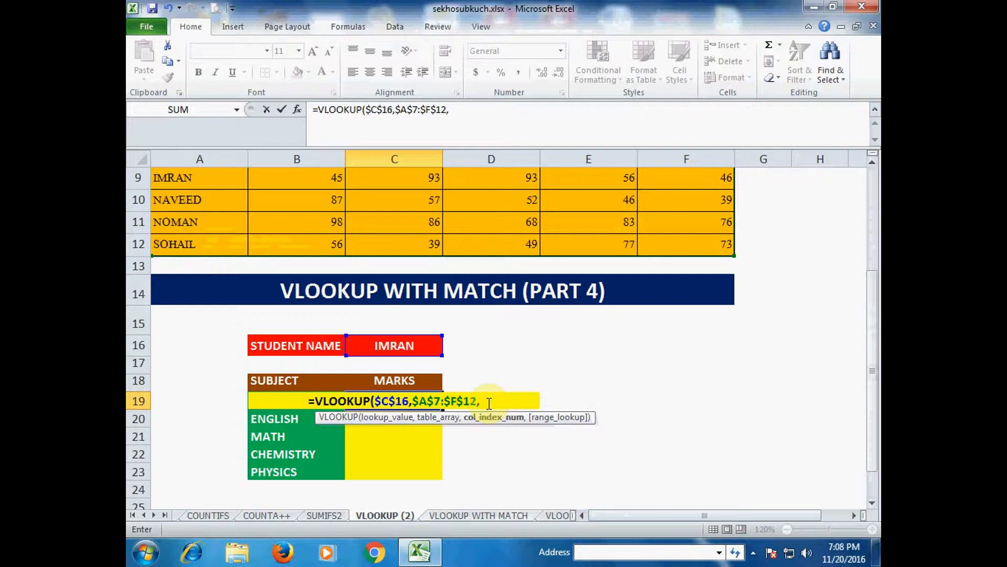
pyautogui.write('MATCH(')
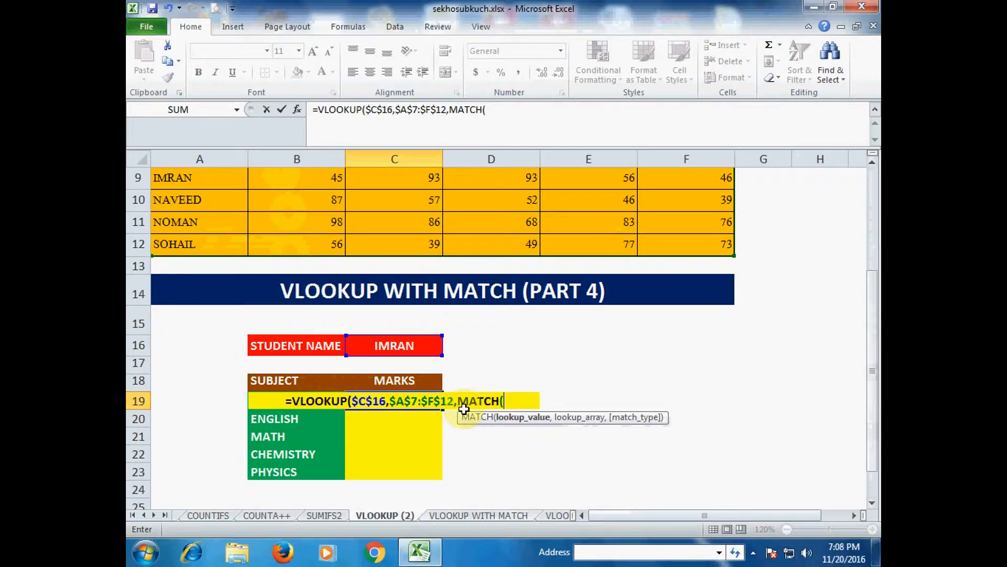
pyautogui.write('B19')
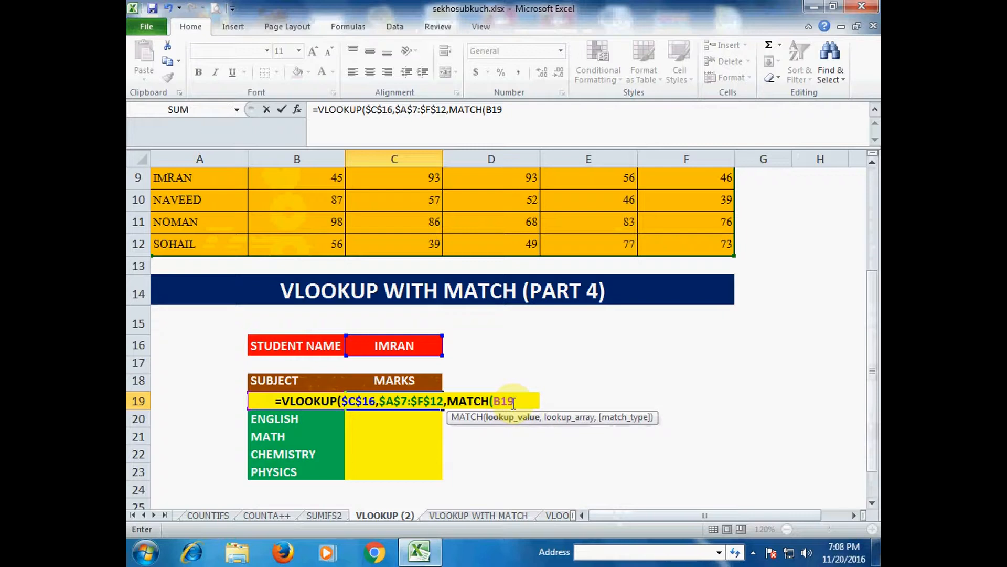
pyautogui.write(',')
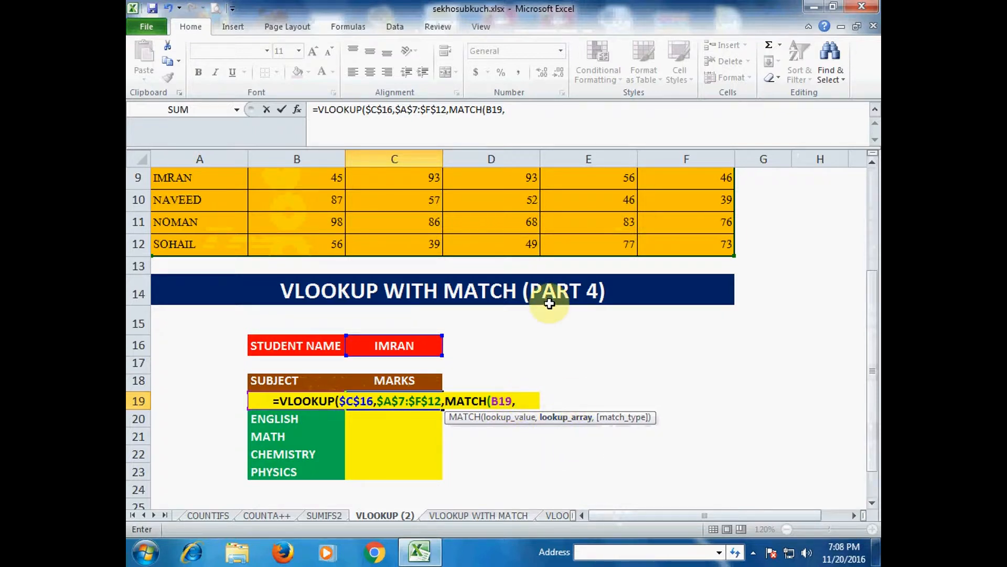
# Set the MATCH lookup array to the marks sheet's full header row as the absolute range $A$6:$F$6
pyautogui.scroll(1, 550, 304)
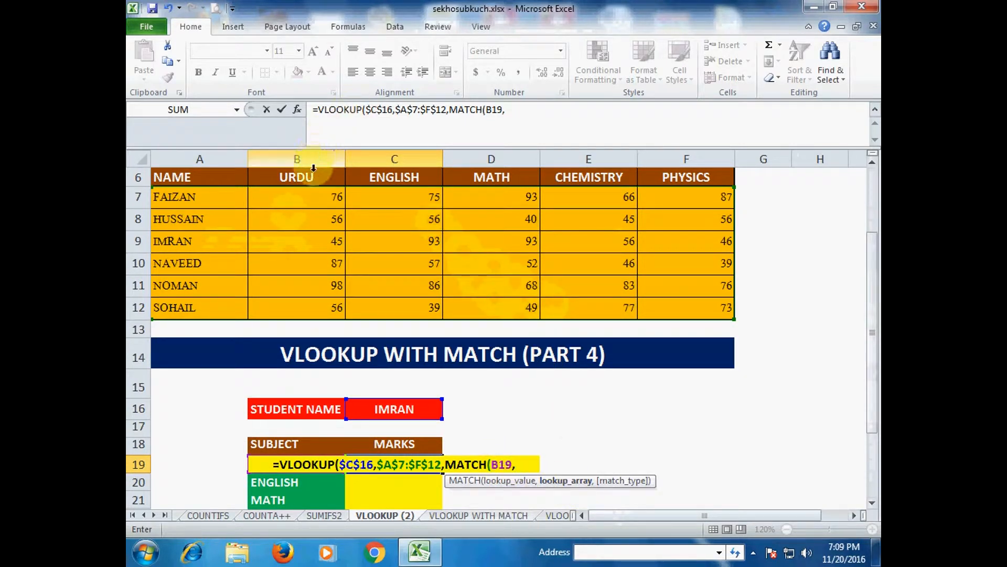
pyautogui.moveTo(313, 181); pyautogui.dragTo(675, 175)
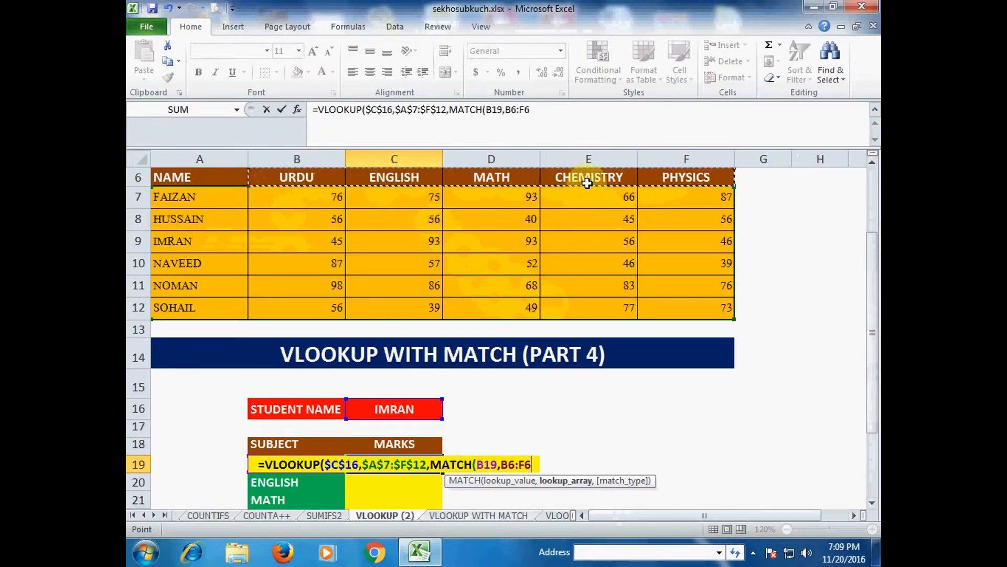
pyautogui.moveTo(204, 178); pyautogui.dragTo(619, 232)
pyautogui.scroll(-2, 443, 234)
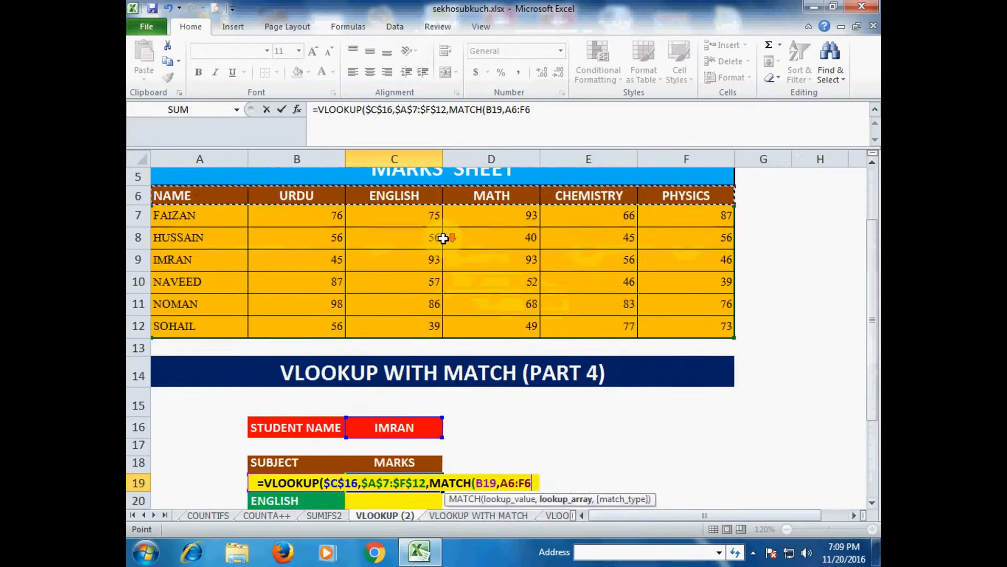
pyautogui.scroll(1, 425, 236)
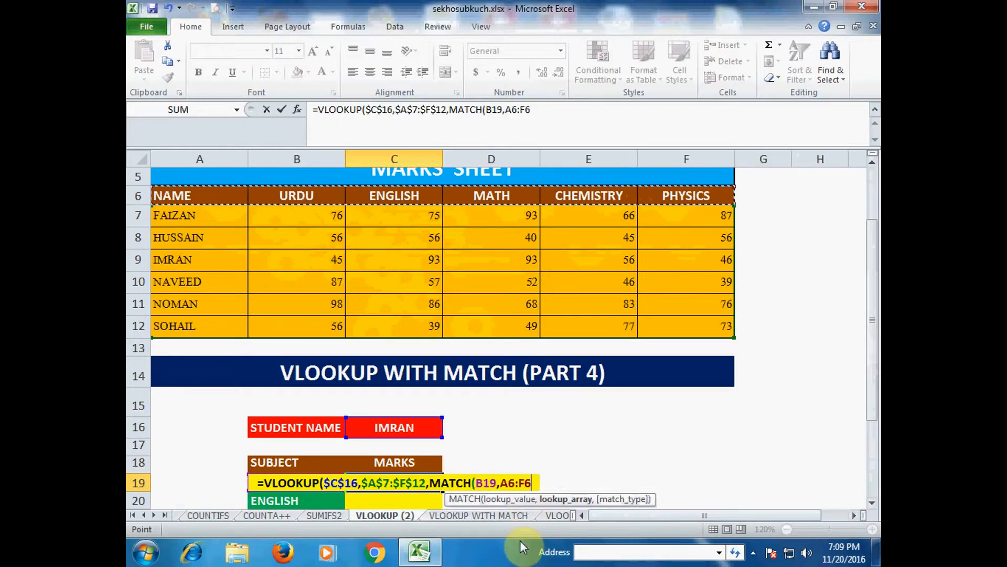
pyautogui.press('F4')
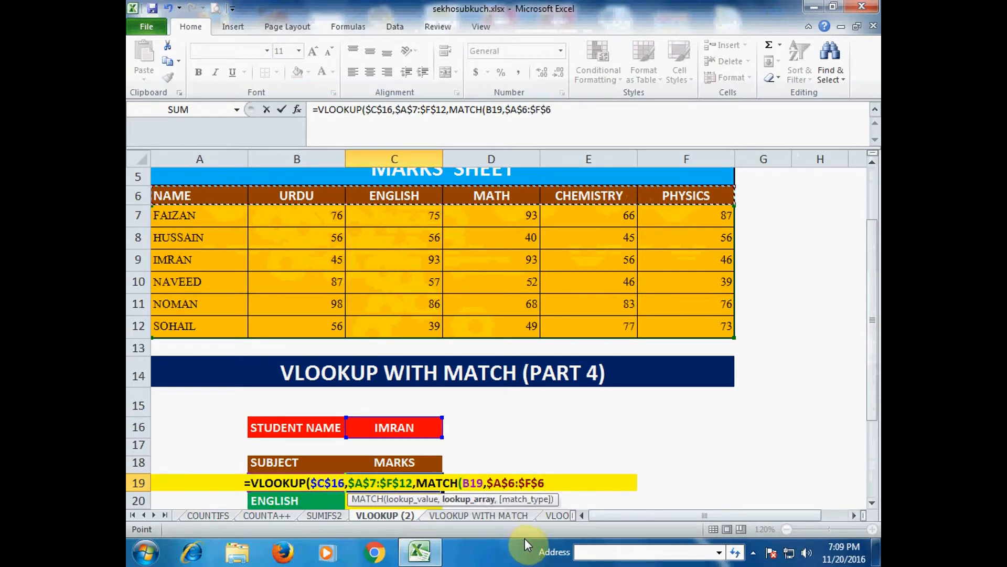
pyautogui.write(',')
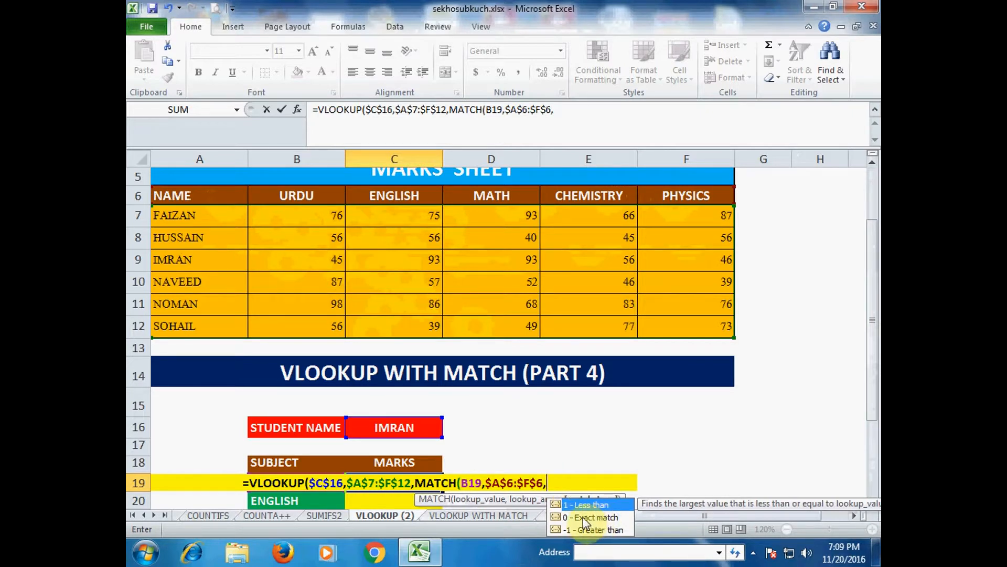
# Complete the formula with 0 for exact match in both MATCH and VLOOKUP, and enter it in C19
pyautogui.write('0')
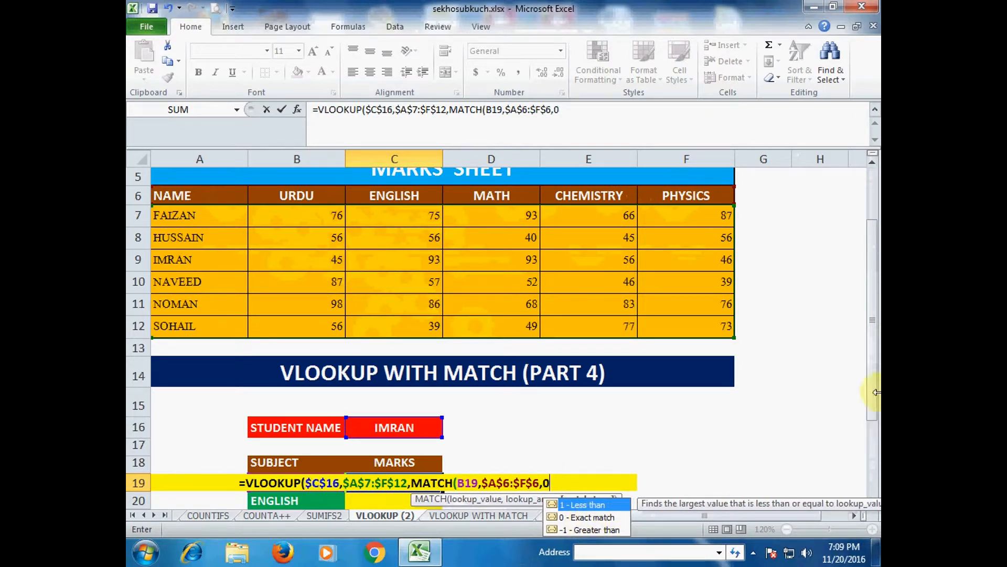
pyautogui.moveTo(872, 387); pyautogui.dragTo(879, 433)
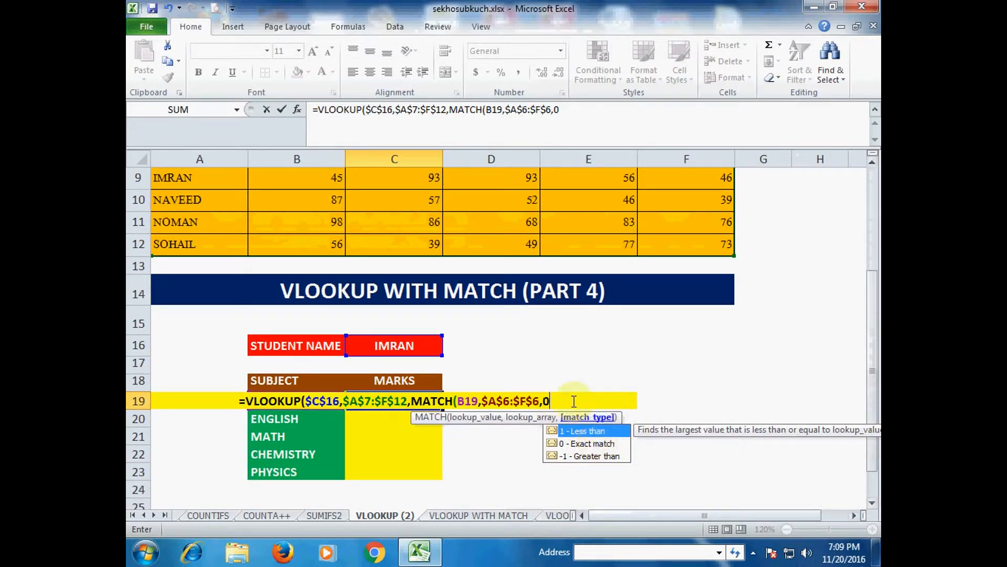
pyautogui.write(')')
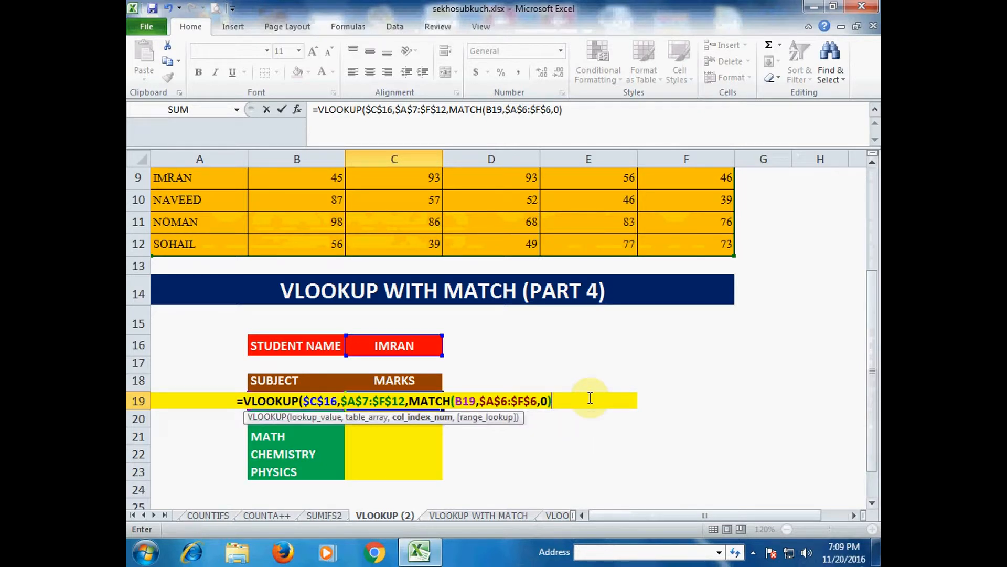
pyautogui.write(',')
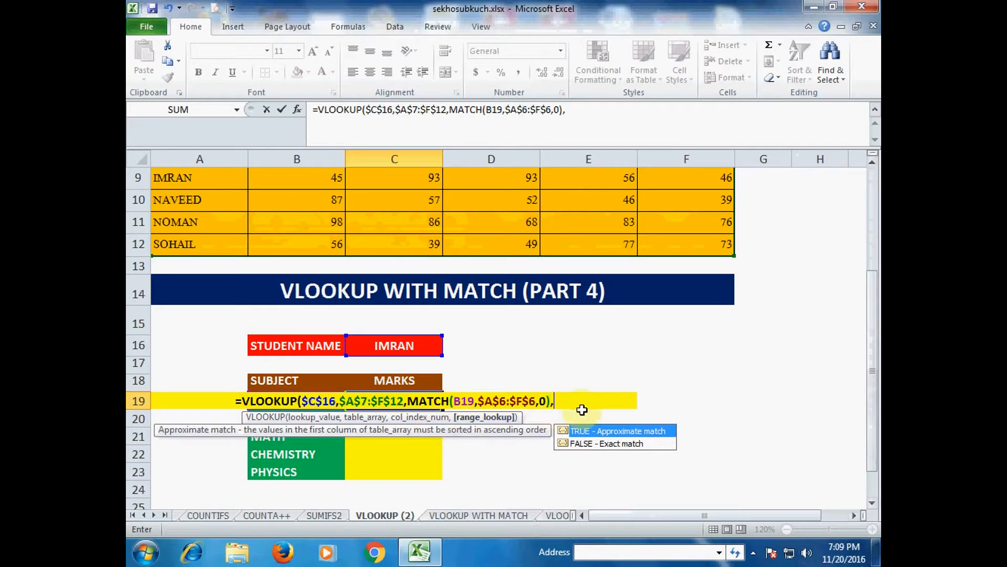
pyautogui.write('0')
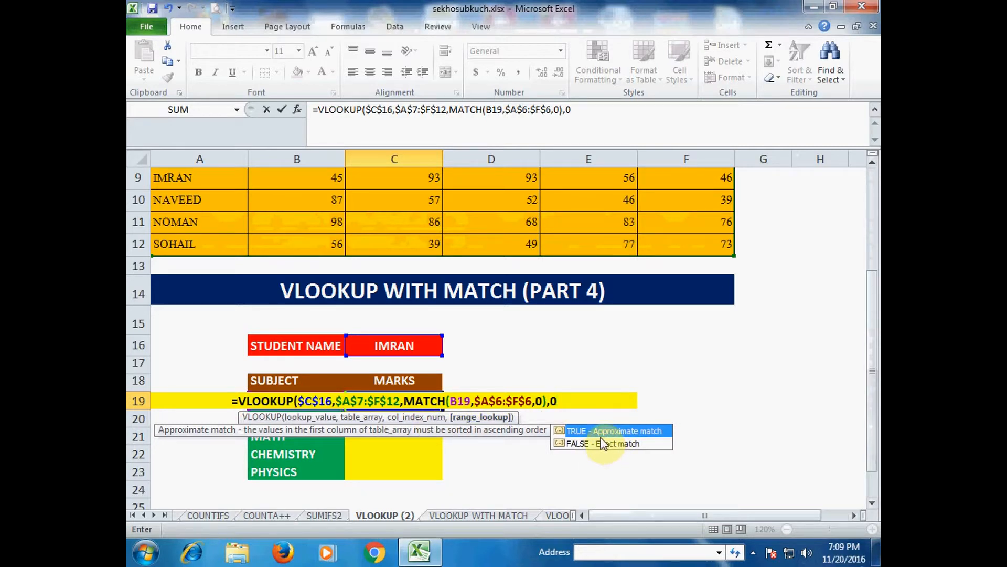
pyautogui.write(')')
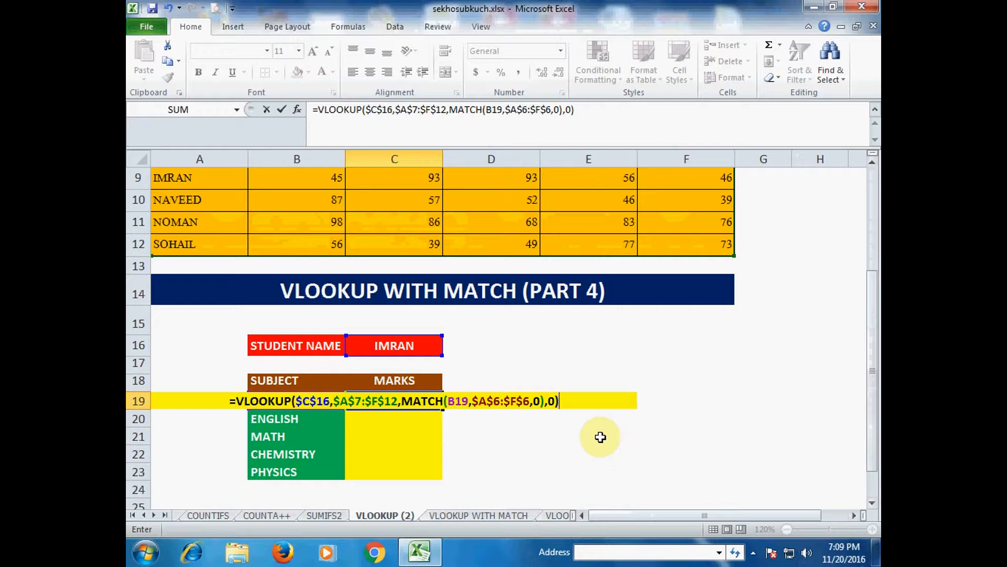
pyautogui.press('Return')
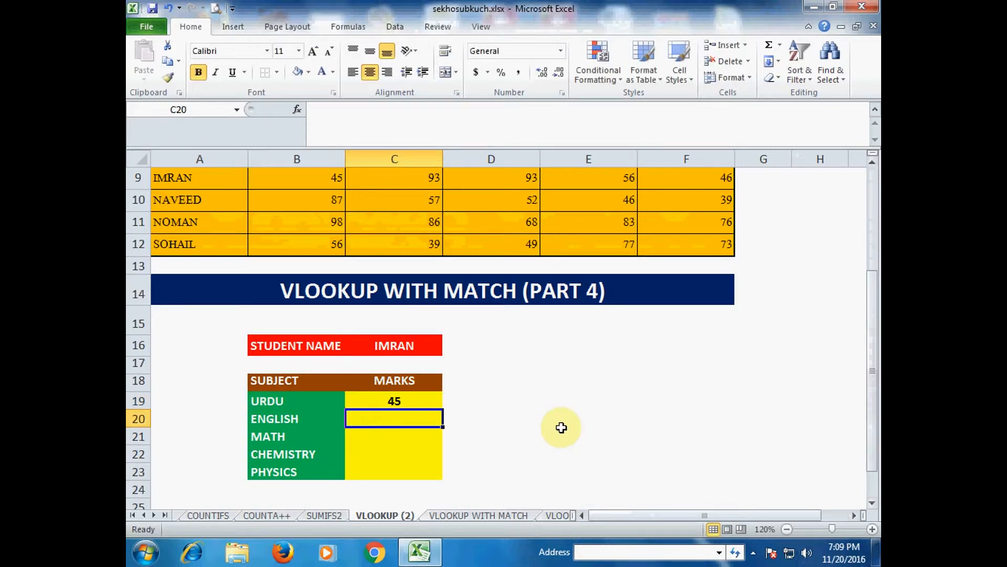
# Check the C19 result against the marks sheet and fill its formula down through C23 for the remaining subjects
pyautogui.click(412, 399)
pyautogui.scroll(1, 474, 398)
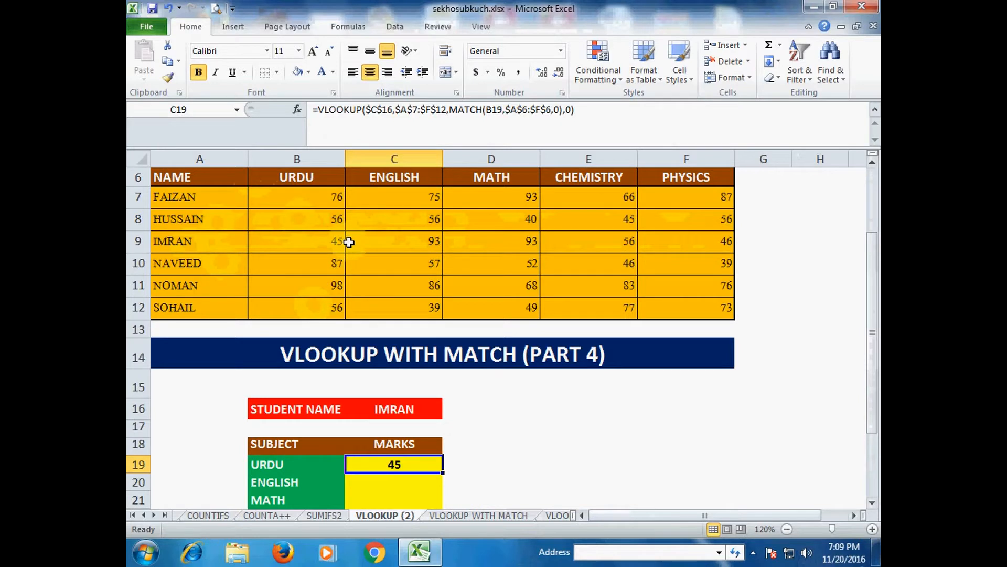
pyautogui.click(327, 235)
pyautogui.click(409, 464)
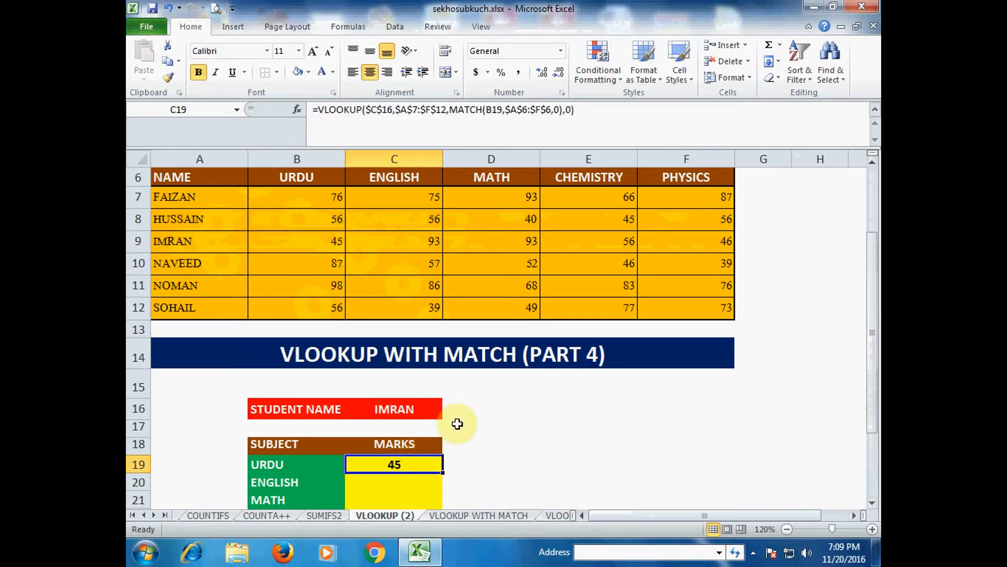
pyautogui.scroll(-1, 458, 422)
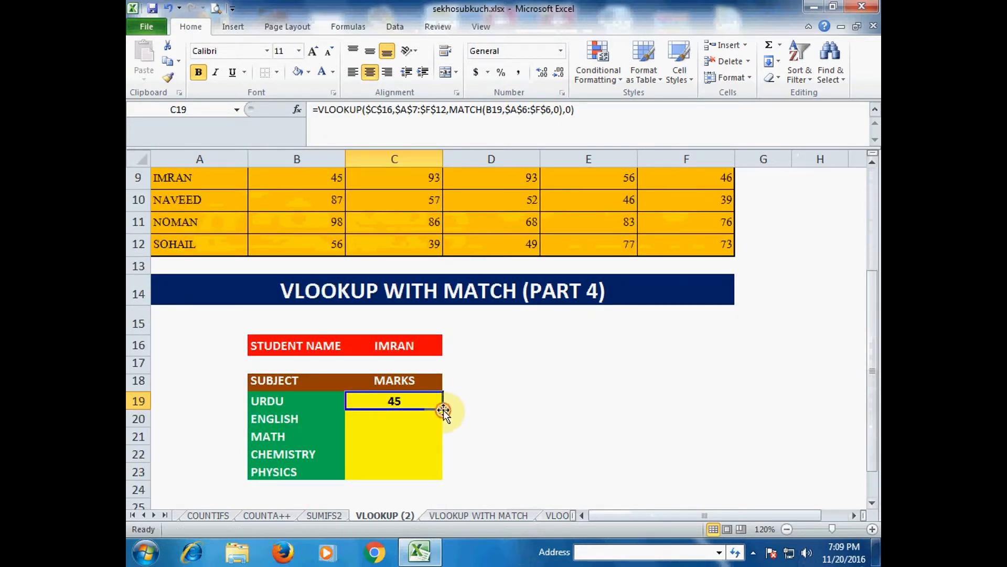
pyautogui.doubleClick(443, 409)
pyautogui.click(416, 401)
pyautogui.scroll(1, 505, 387)
pyautogui.scroll(-1, 505, 387)
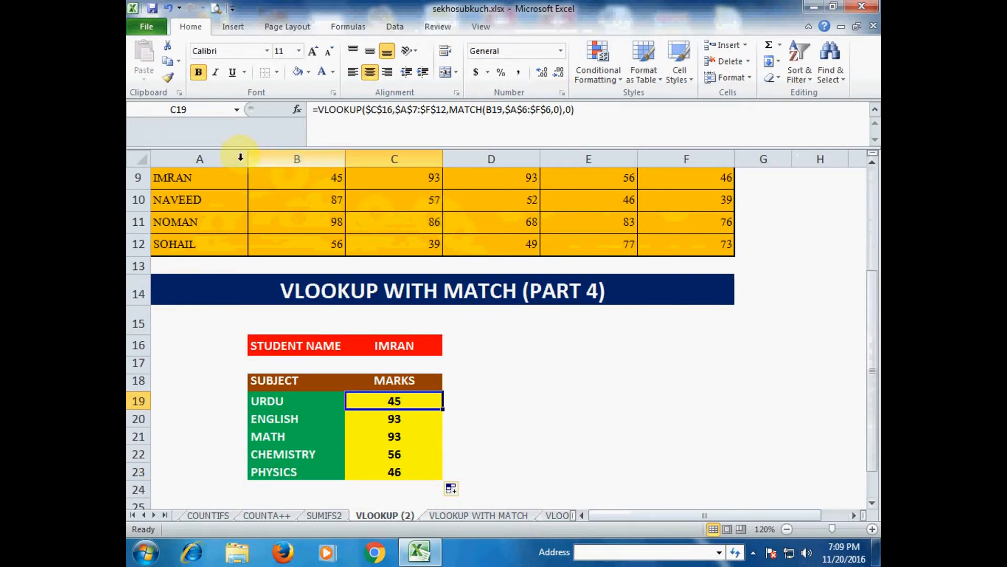
# Compare the selected student's marks in B9:F9 of the marks sheet with the subject results in C19:C23
pyautogui.click(294, 179)
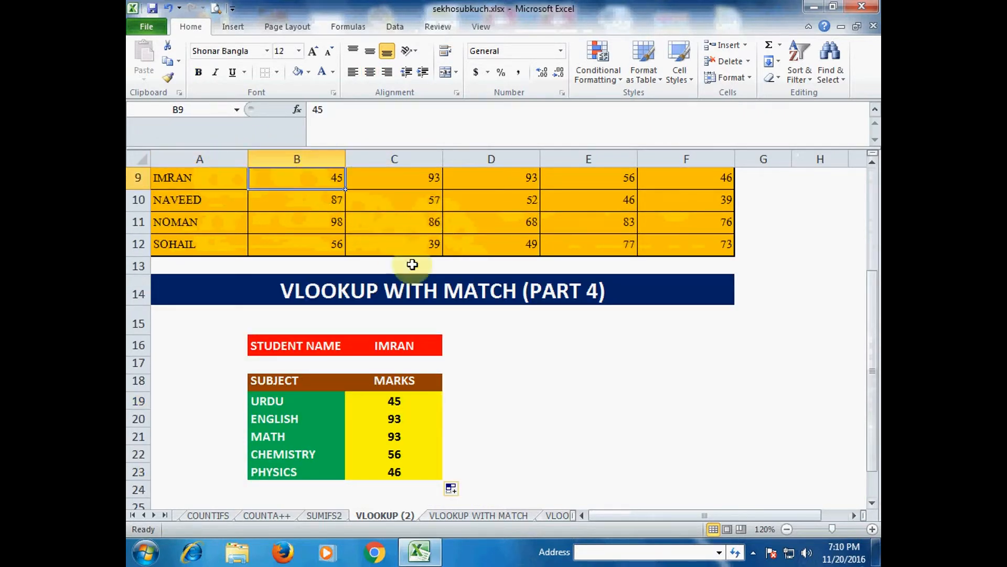
pyautogui.click(407, 181)
pyautogui.click(499, 180)
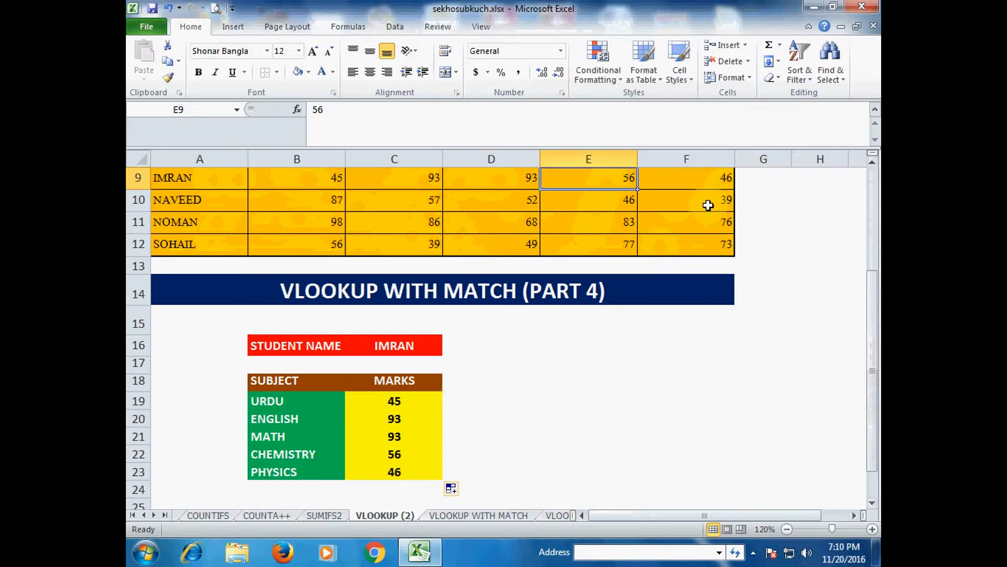
pyautogui.click(710, 177)
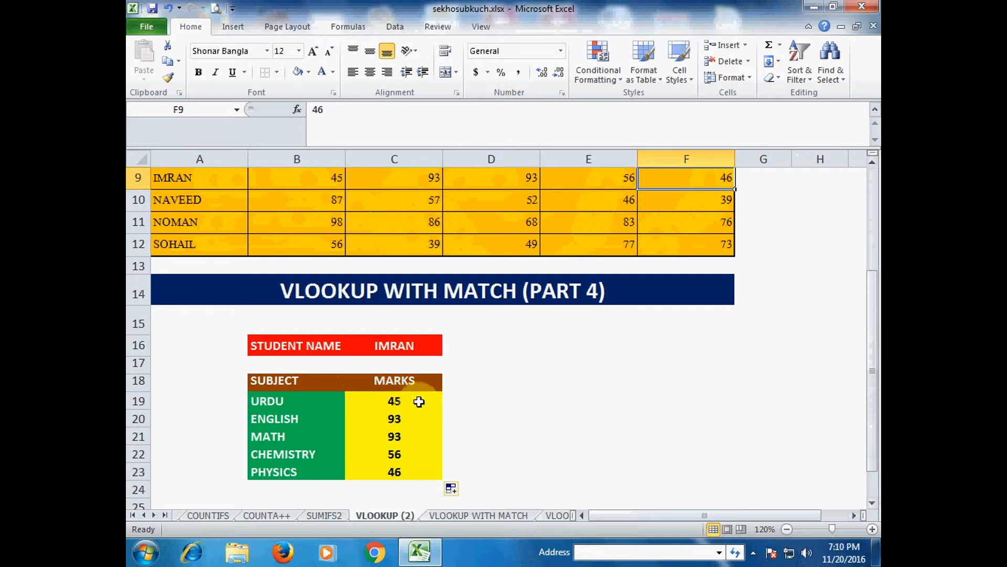
pyautogui.scroll(4, 420, 402)
pyautogui.scroll(-1, 427, 404)
pyautogui.scroll(-2, 433, 407)
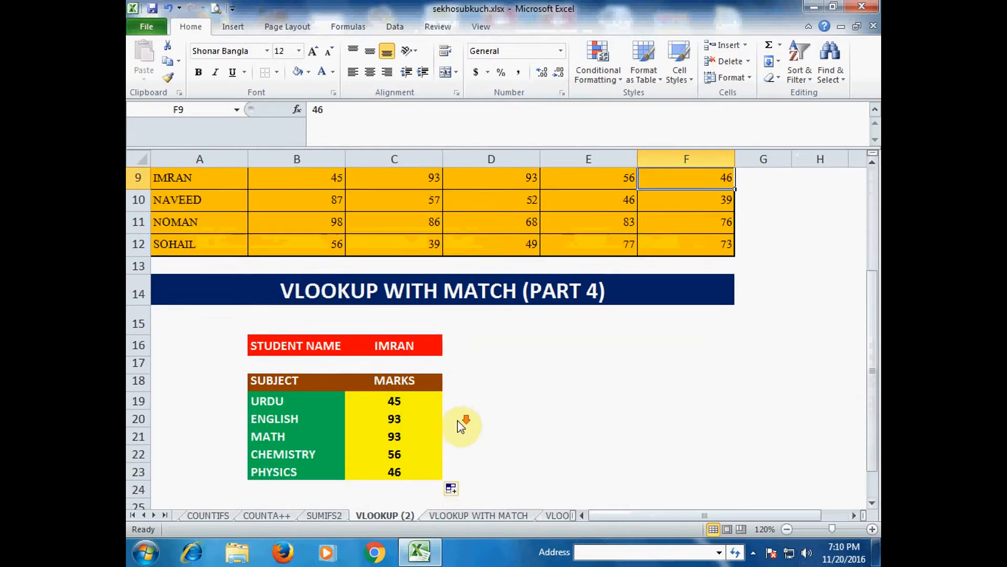
# Test the formulas by choosing the first student in C16's drop-down list and compare the results with the marks sheet
pyautogui.click(427, 278)
pyautogui.click(452, 283)
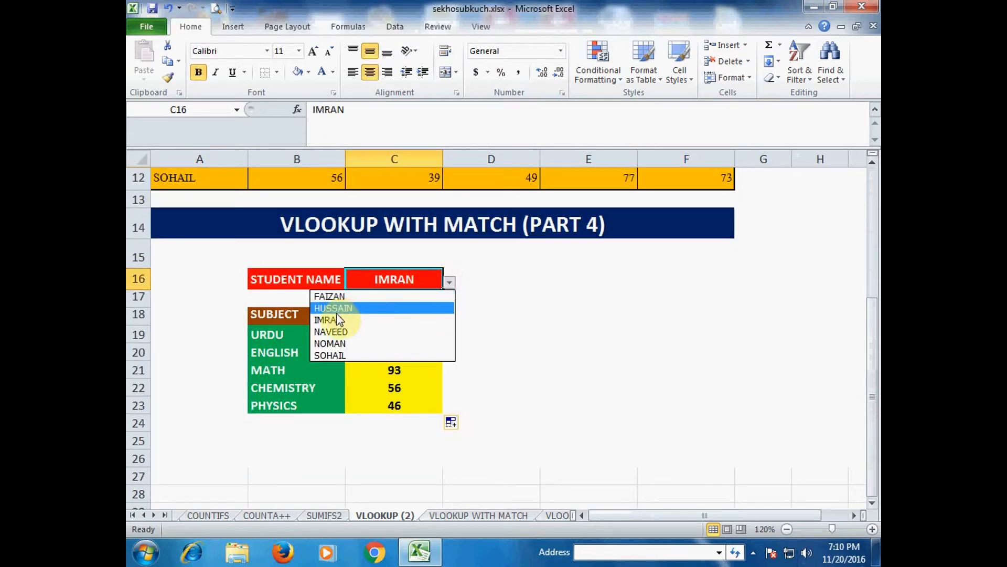
pyautogui.click(336, 296)
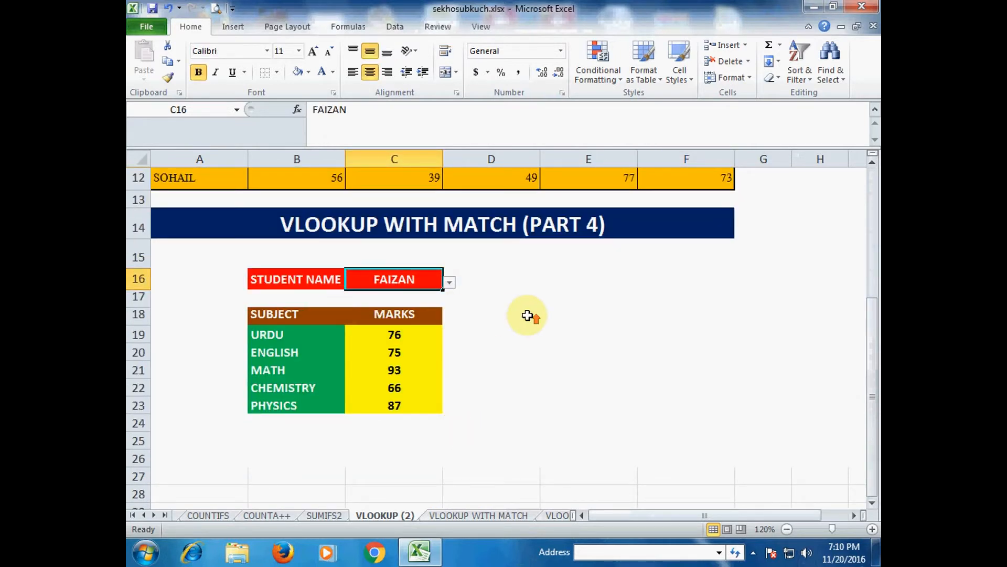
pyautogui.scroll(2, 528, 314)
pyautogui.scroll(-2, 505, 286)
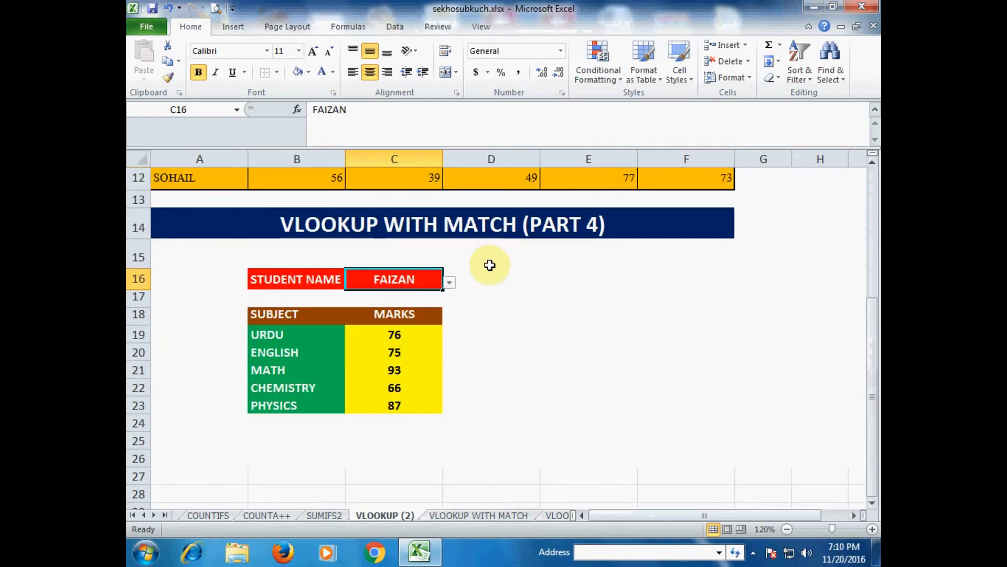
# Switch C16 to the last student in the drop-down list and check the returned marks against row 12
pyautogui.click(450, 282)
pyautogui.click(369, 356)
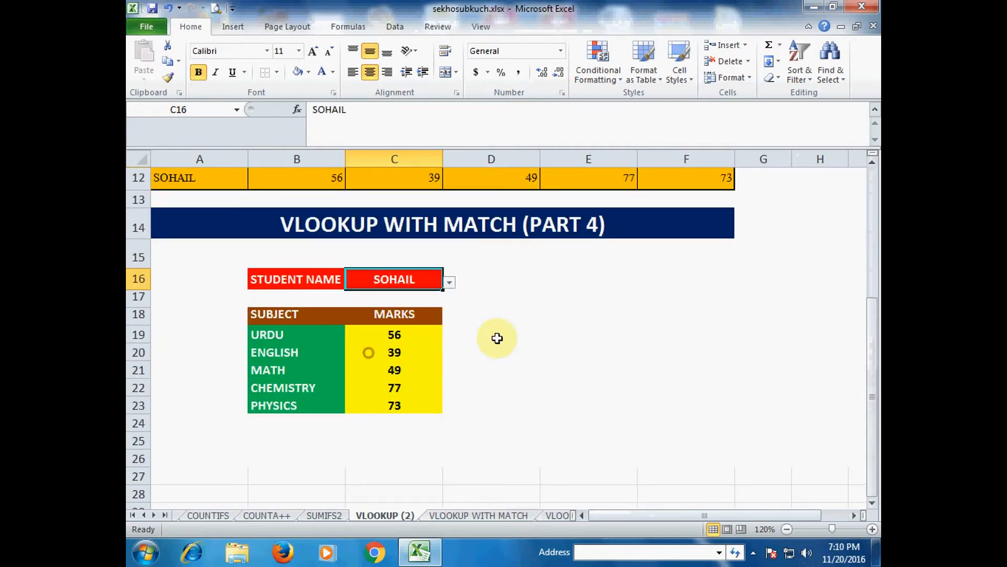
pyautogui.scroll(2, 495, 334)
pyautogui.scroll(-1, 494, 335)
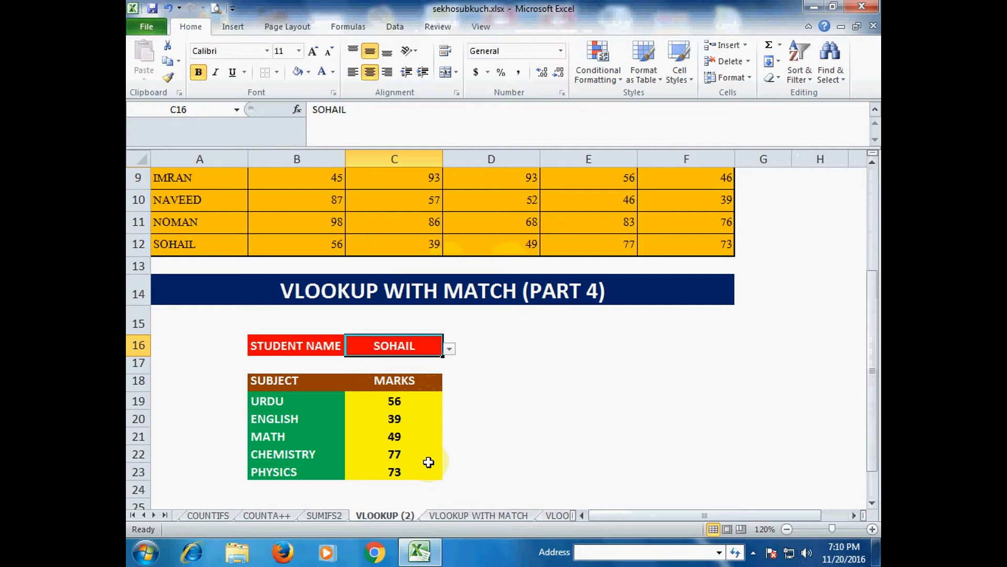
# Select the fourth student in C16's drop-down list and bring the full marks sheet into view to verify the marks
pyautogui.click(450, 348)
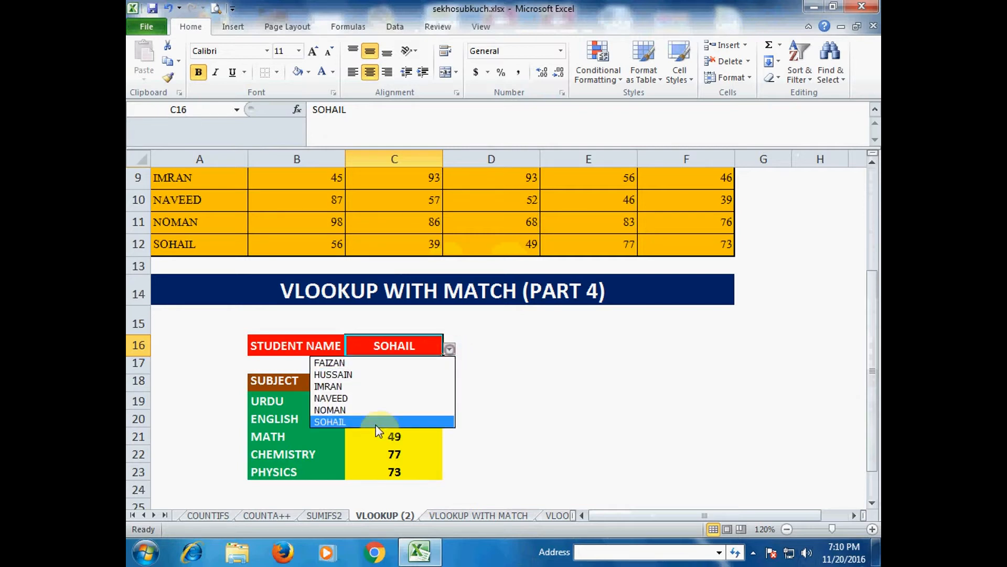
pyautogui.click(362, 398)
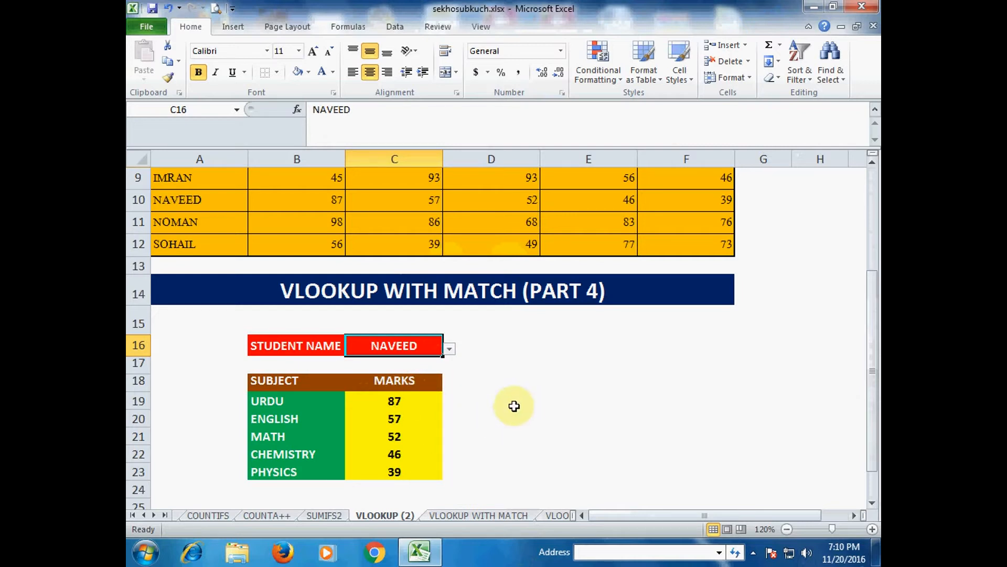
pyautogui.scroll(3, 529, 383)
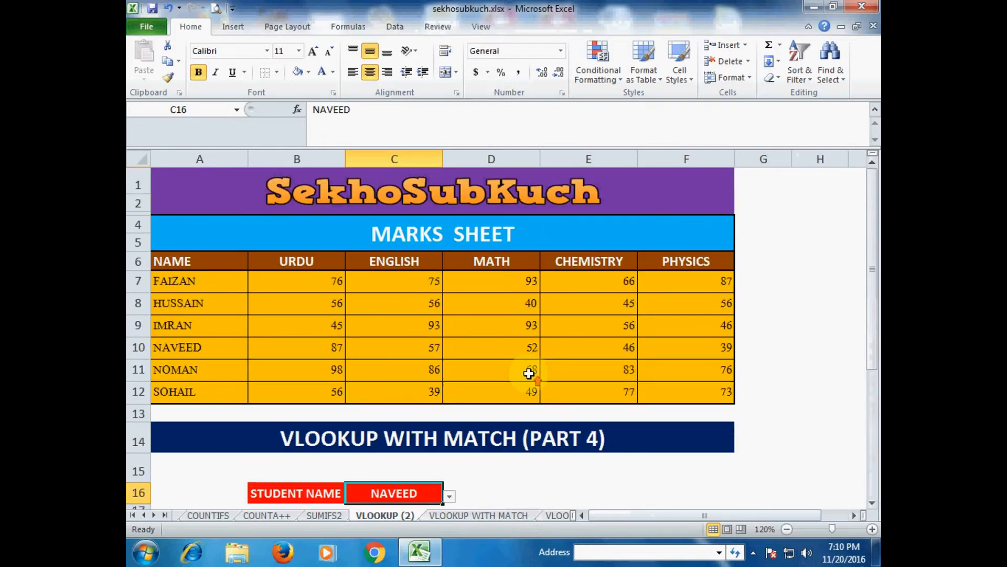
pyautogui.click(488, 388)
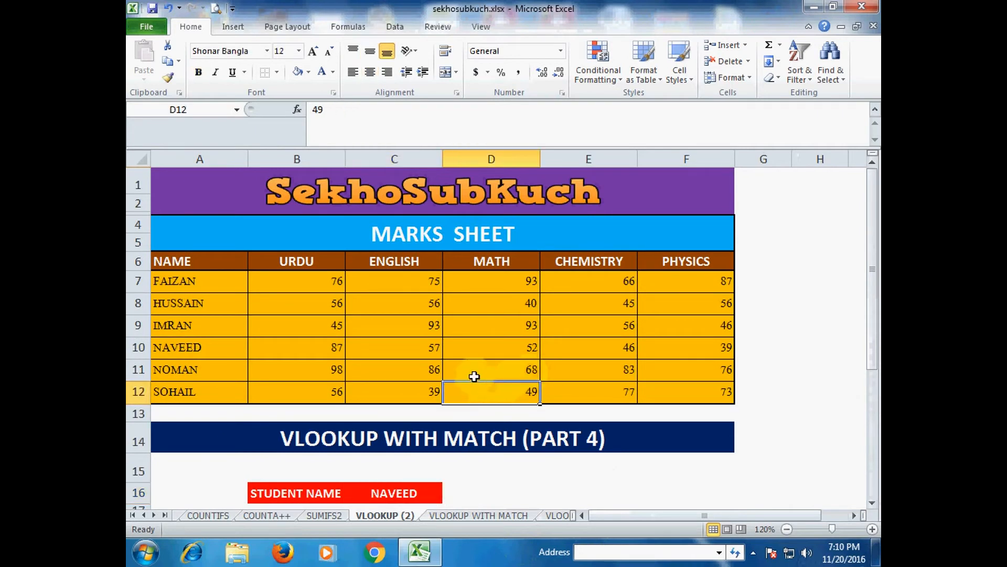